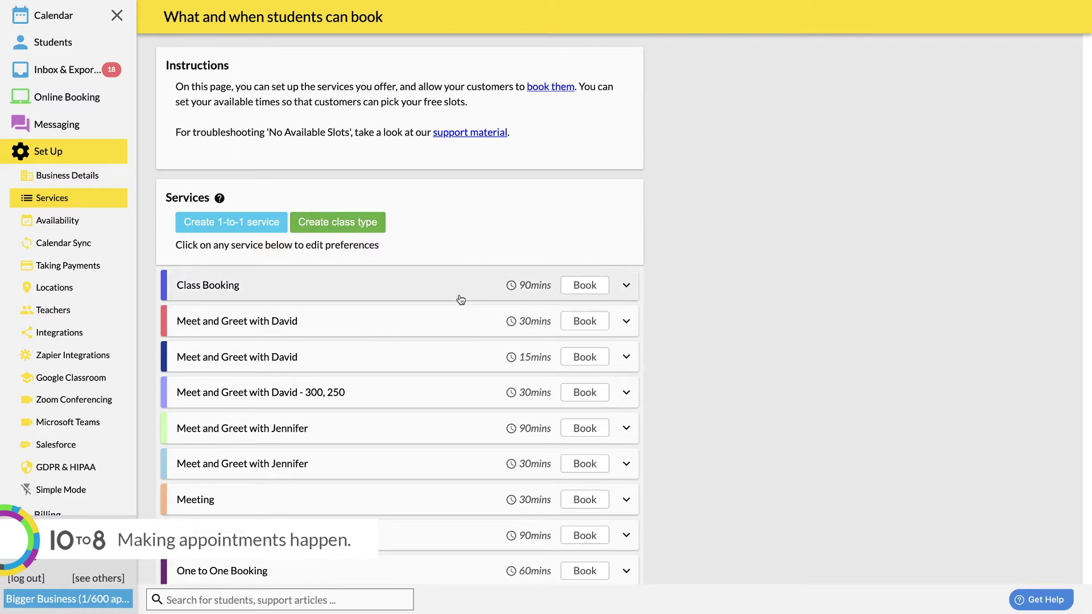
# Start a new 1-to-1 service and enter 'Maths Class' as its name.
pyautogui.click(228, 223)
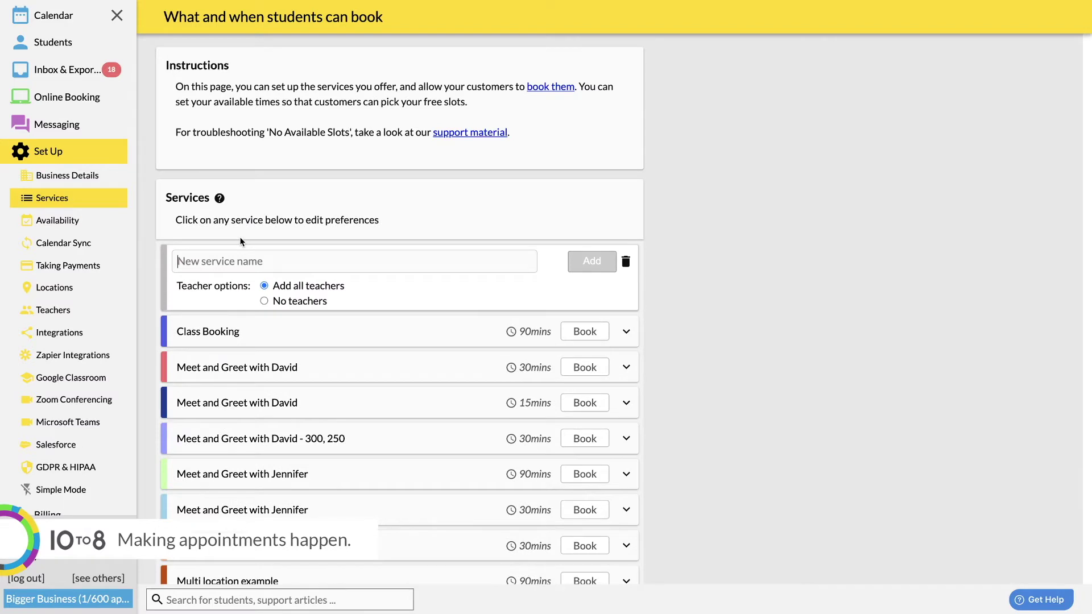
pyautogui.write('Maths Class')
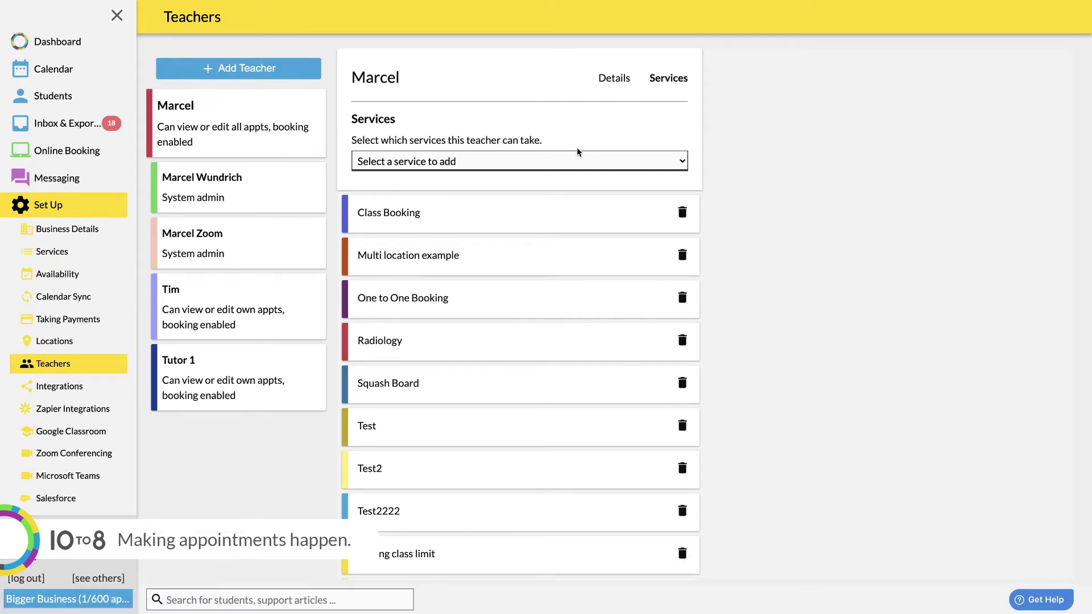
pyautogui.click(571, 163)
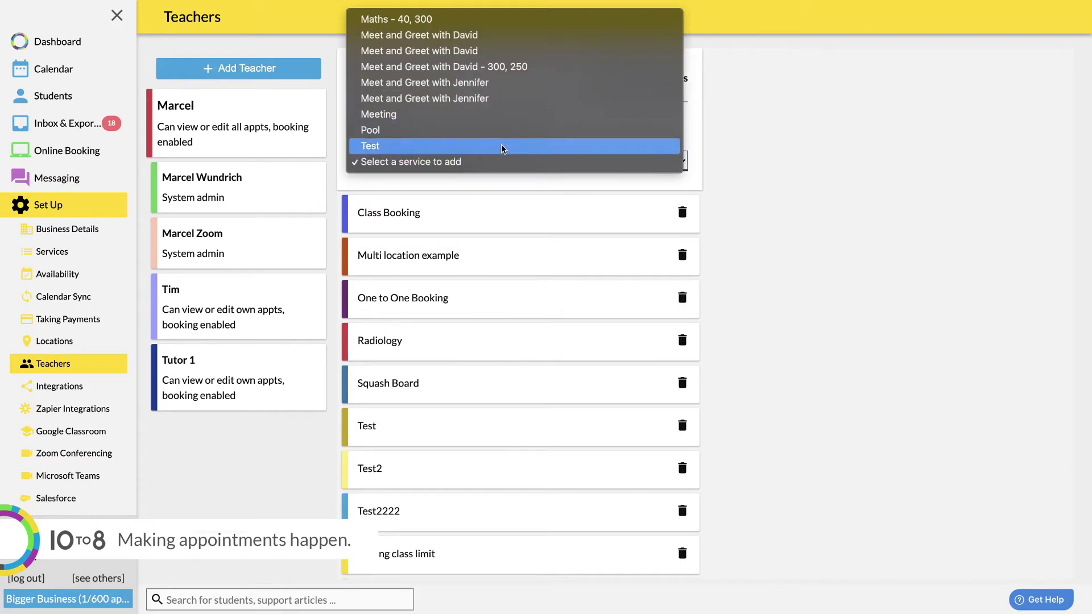
pyautogui.click(500, 161)
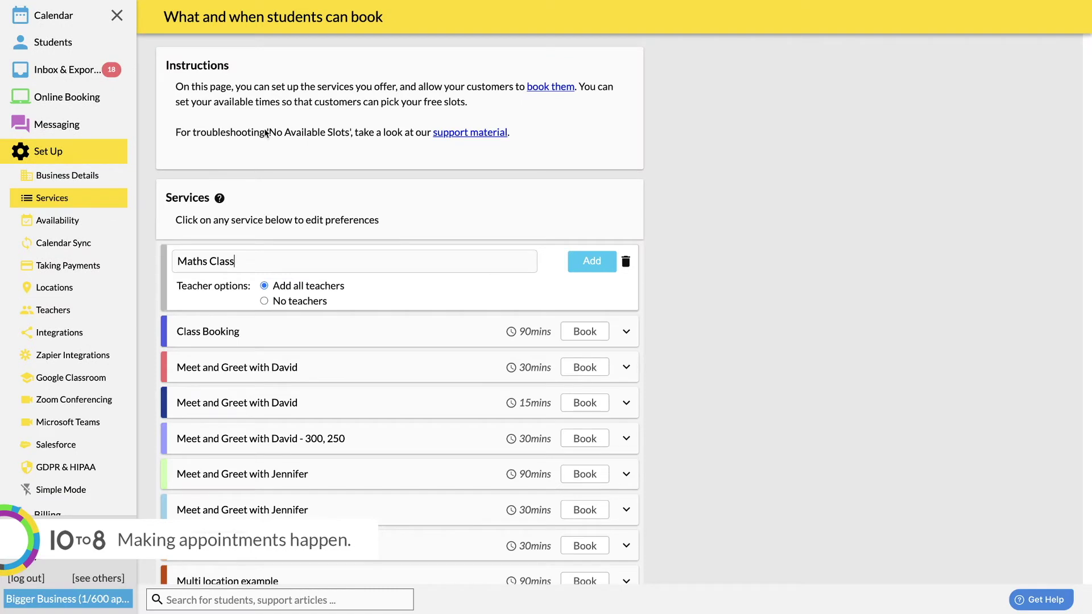
# Add Maths Class to the services list and expand its settings to check the buffer options.
pyautogui.click(583, 265)
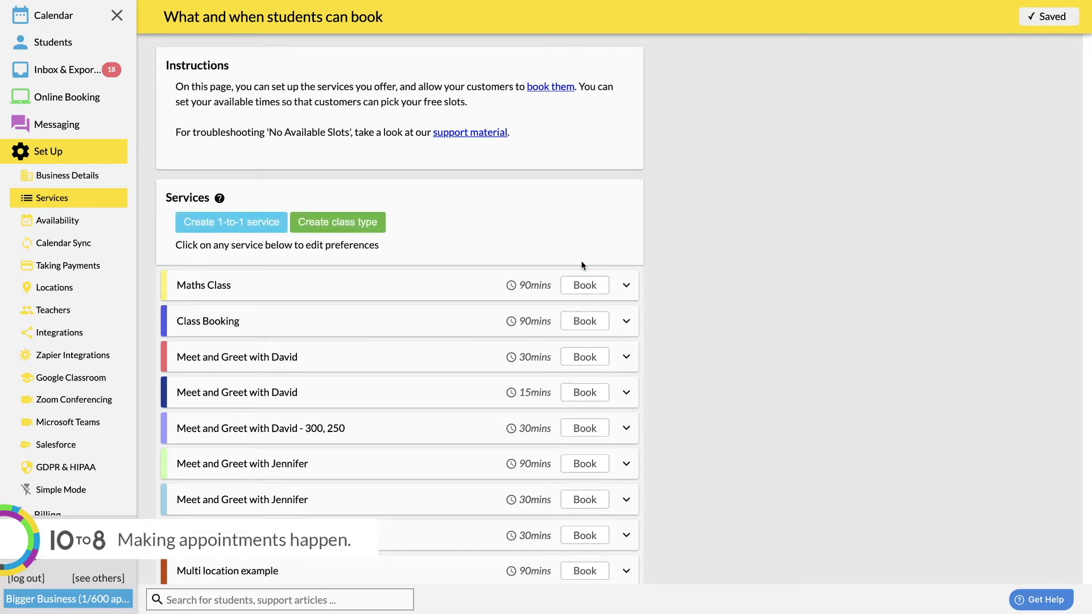
pyautogui.click(499, 288)
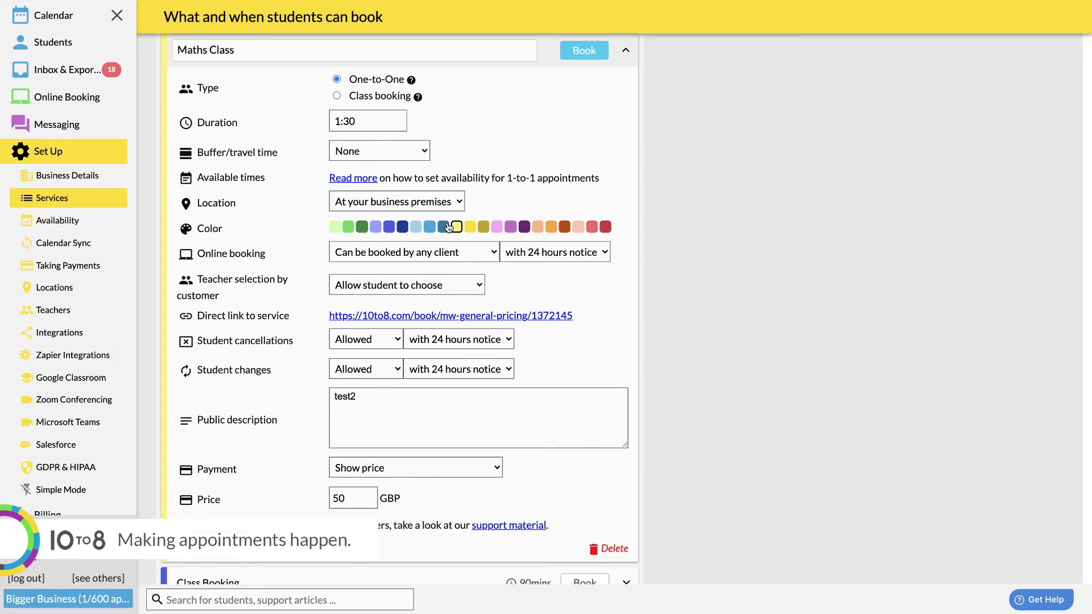
pyautogui.click(402, 152)
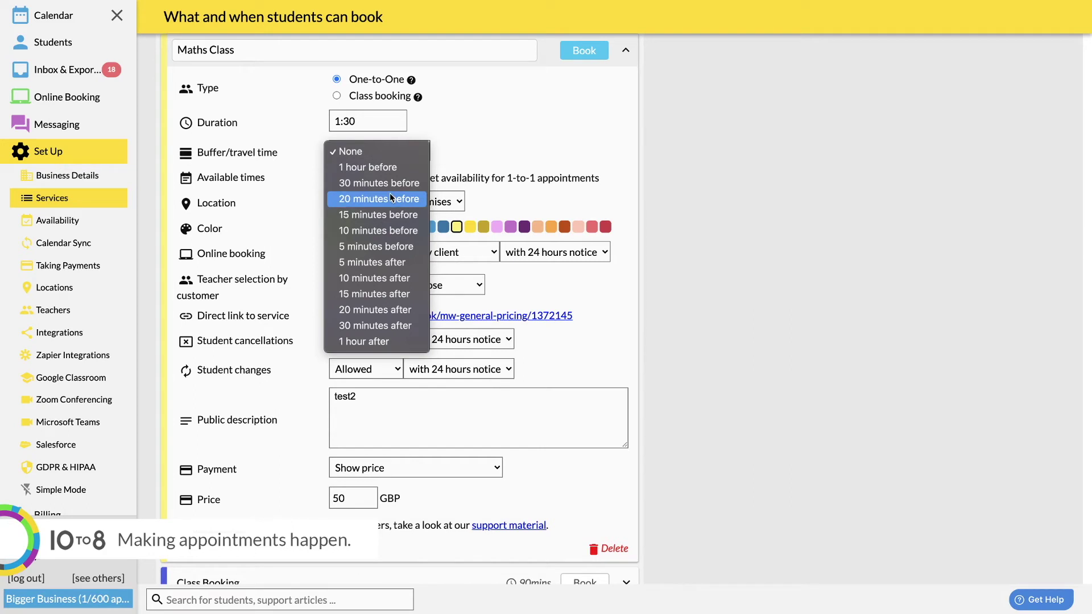
pyautogui.click(485, 151)
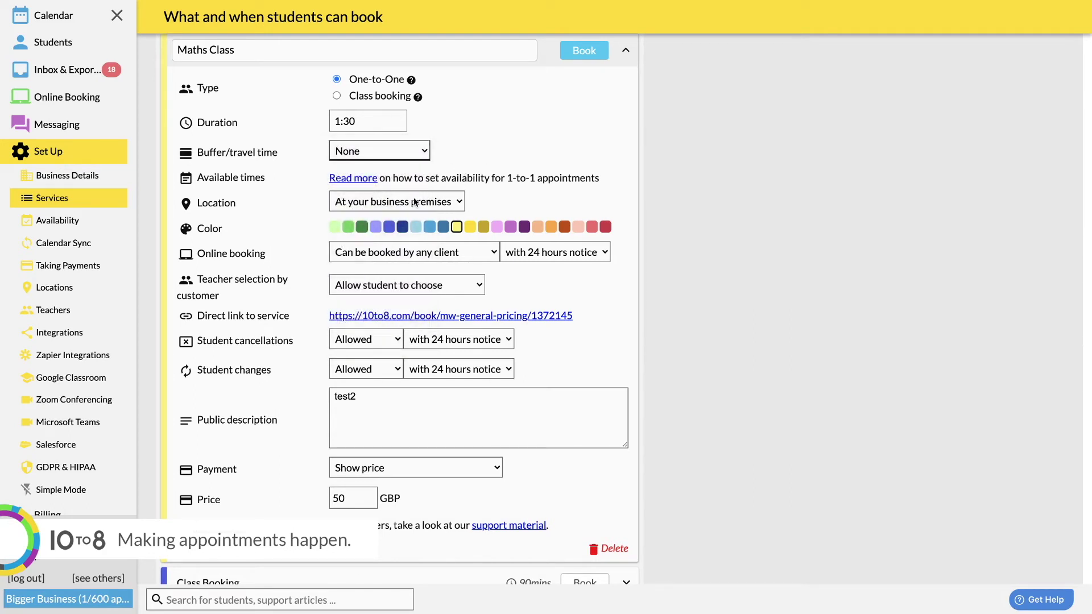
pyautogui.click(415, 200)
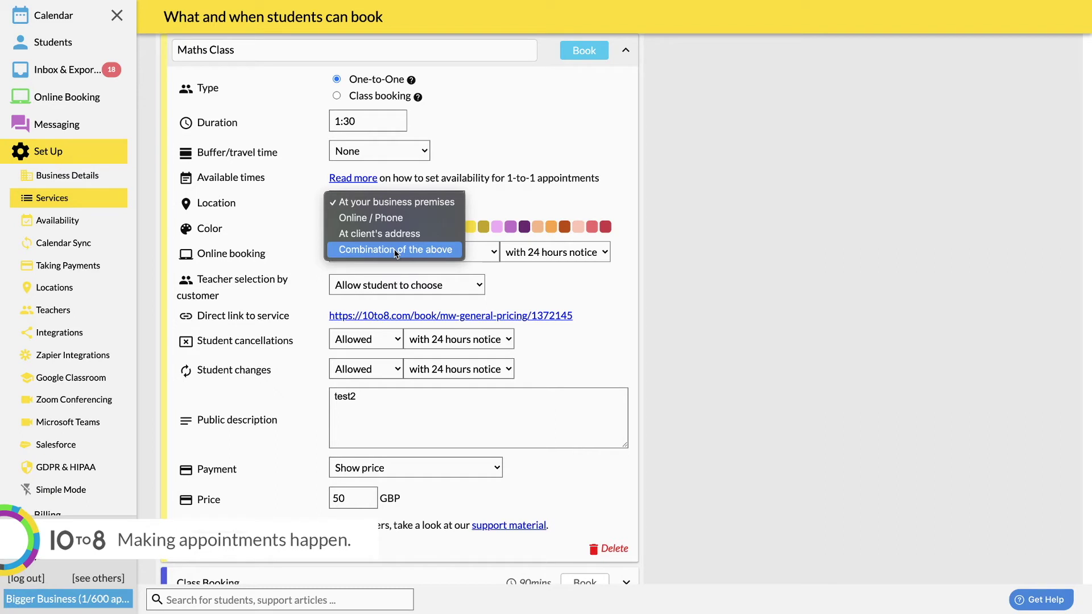
pyautogui.click(493, 199)
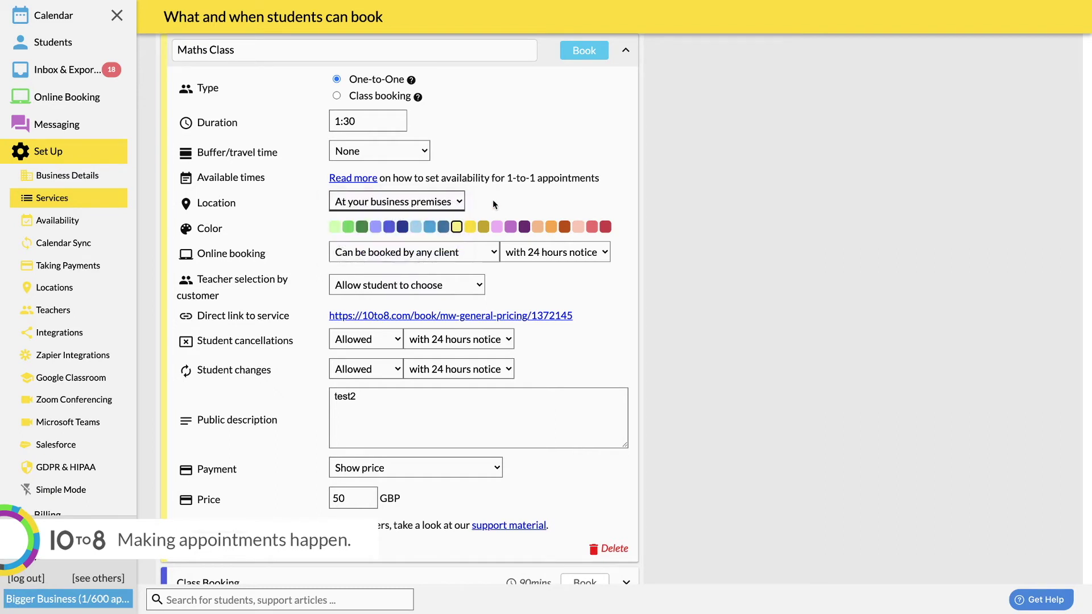
pyautogui.click(357, 254)
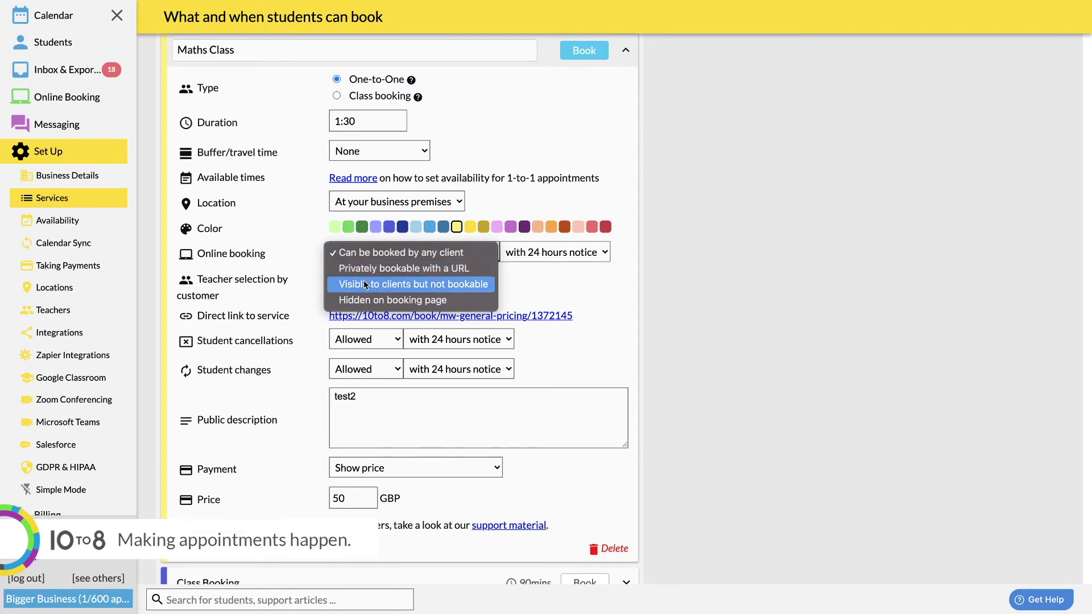
pyautogui.click(527, 275)
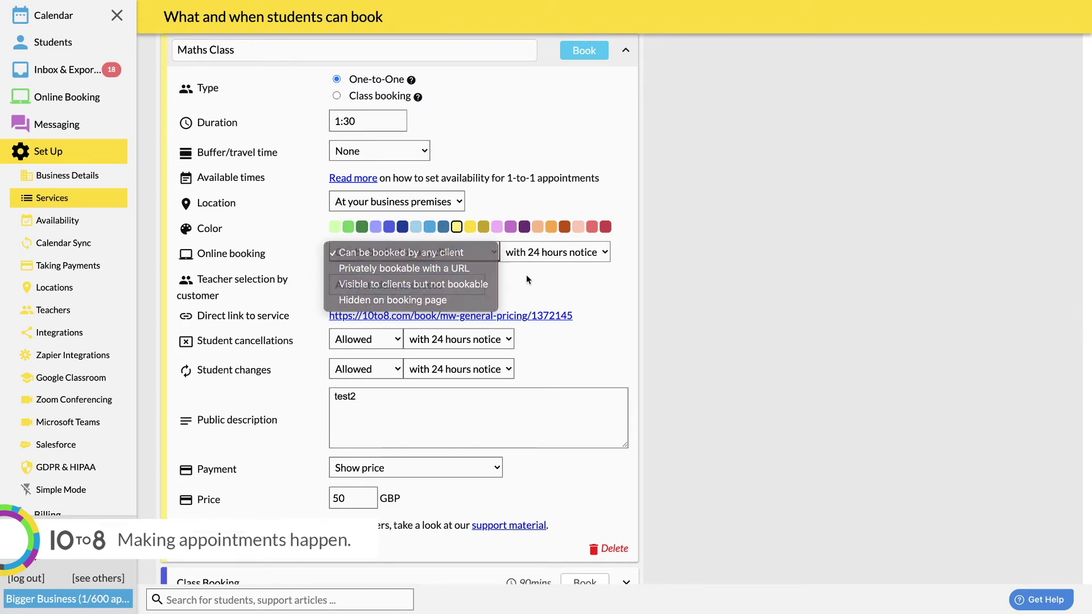
pyautogui.click(530, 261)
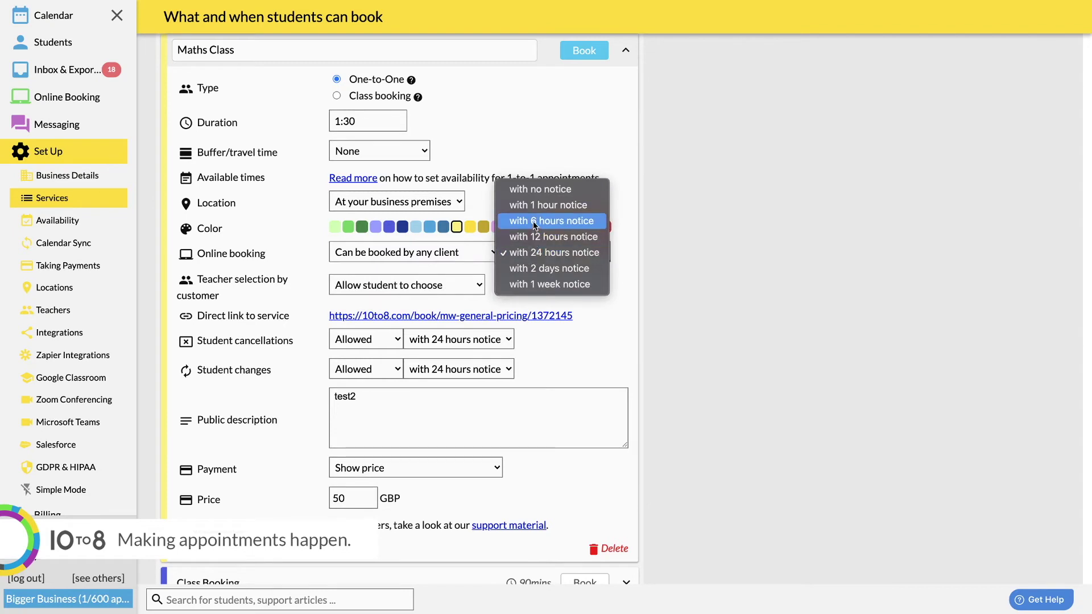
pyautogui.click(529, 252)
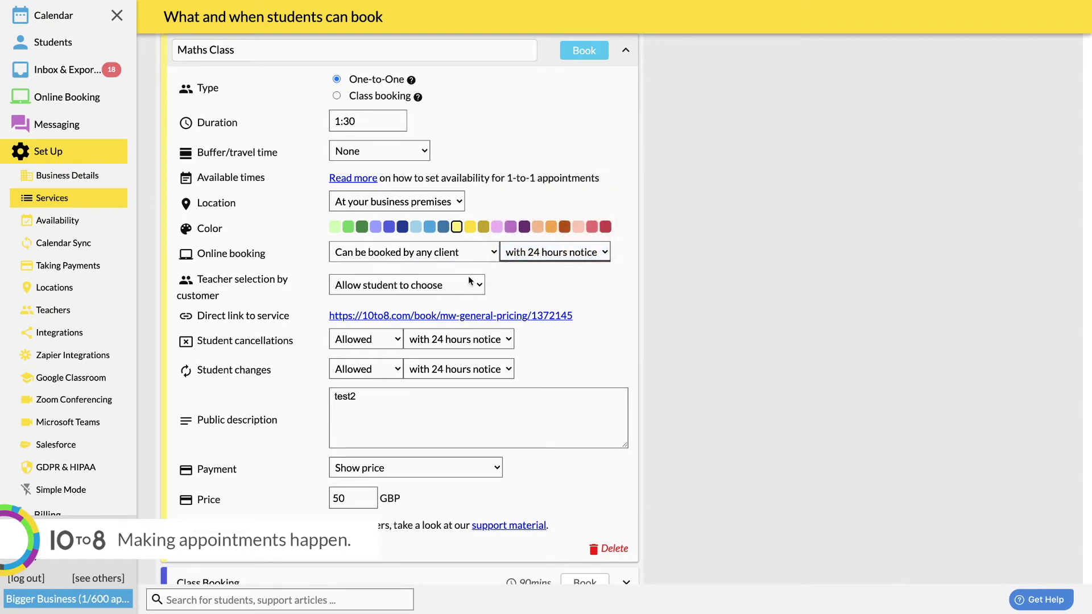
pyautogui.scroll(-1, 471, 279)
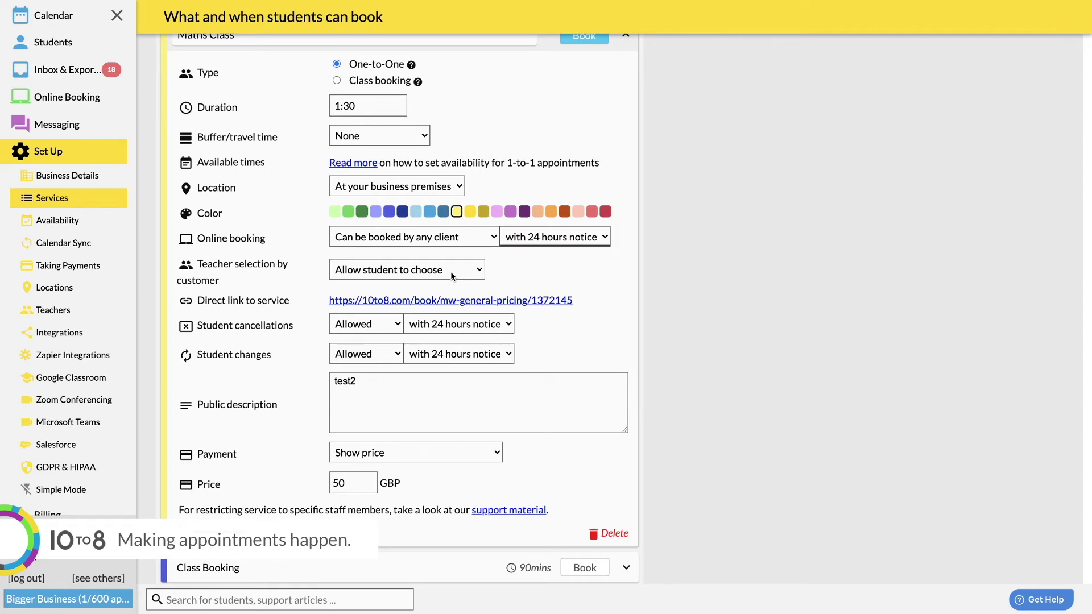
pyautogui.click(451, 271)
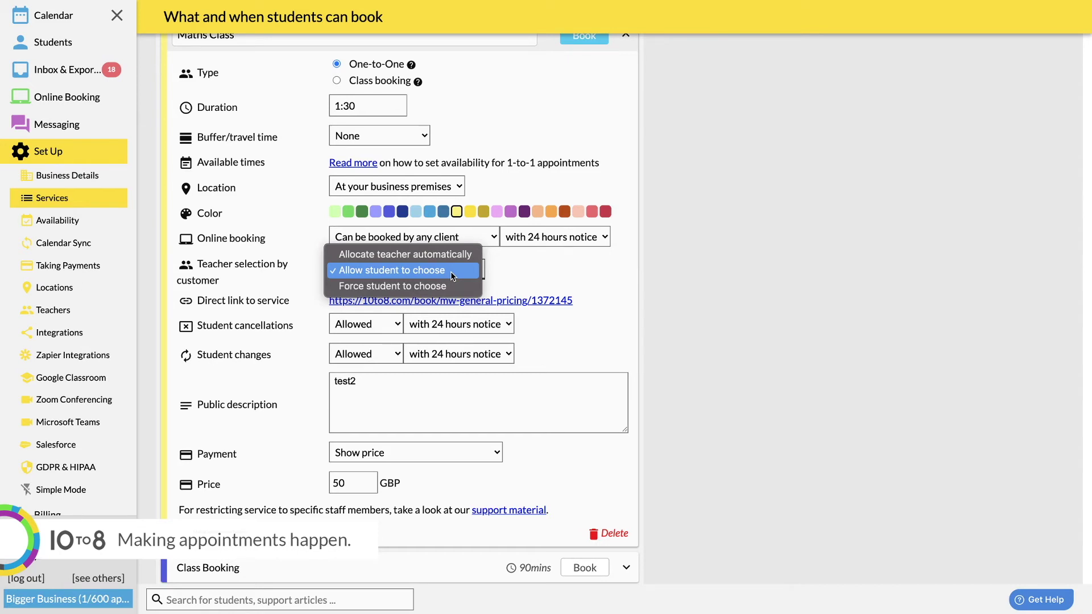
pyautogui.click(517, 262)
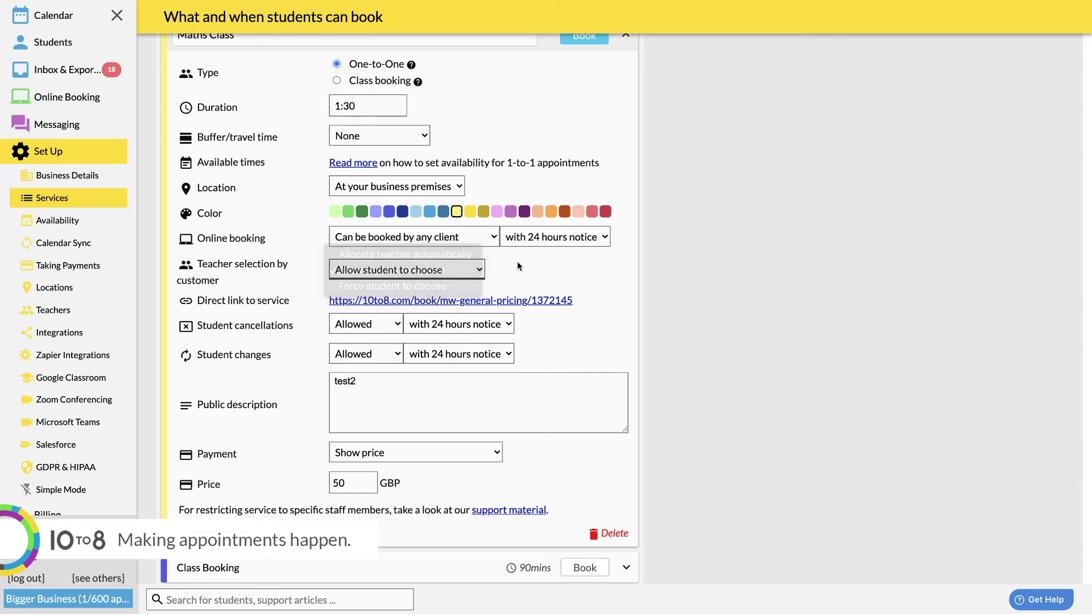
pyautogui.scroll(-1, 517, 261)
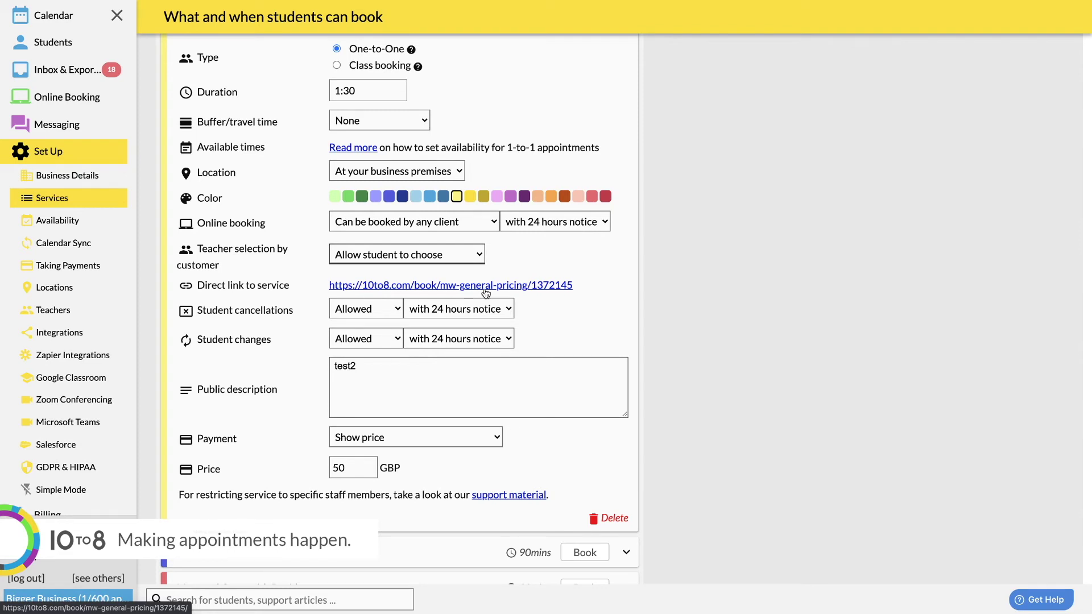
# Keep student cancellations and changes allowed with 24 hours cancellation notice.
pyautogui.click(369, 307)
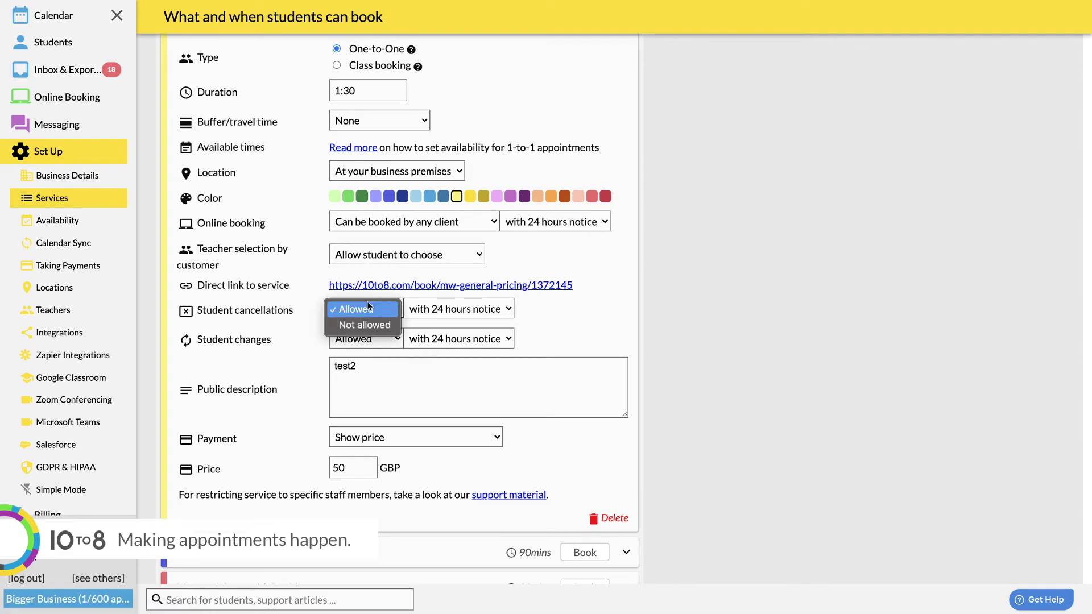
pyautogui.click(367, 309)
pyautogui.click(362, 337)
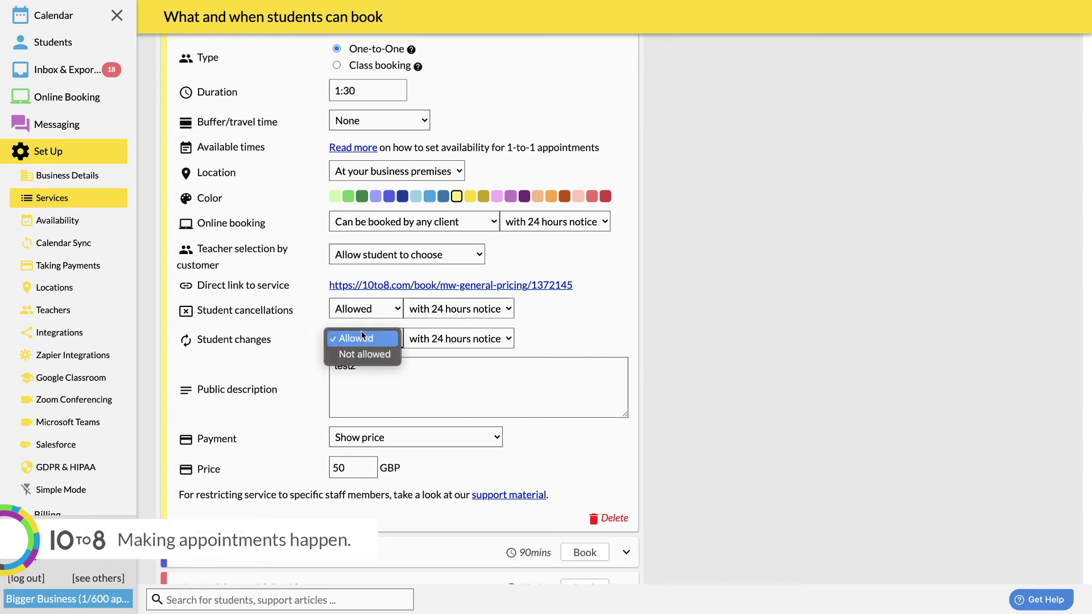
pyautogui.click(361, 337)
pyautogui.click(444, 313)
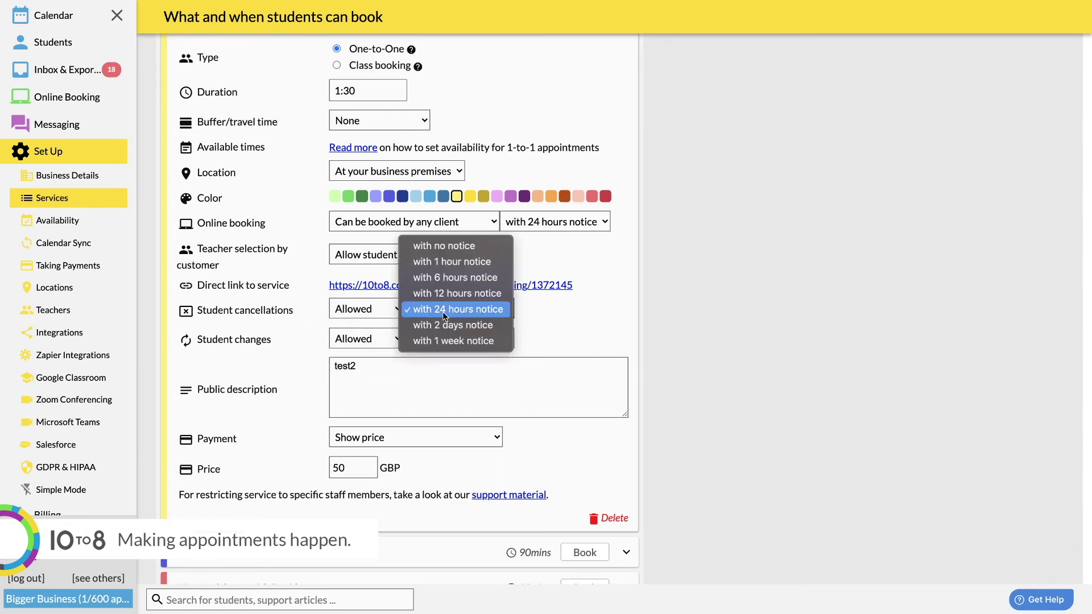
pyautogui.click(443, 312)
# Replace the 'test2' public description with 'Maths class' and check the payment options.
pyautogui.tripleClick(408, 364)
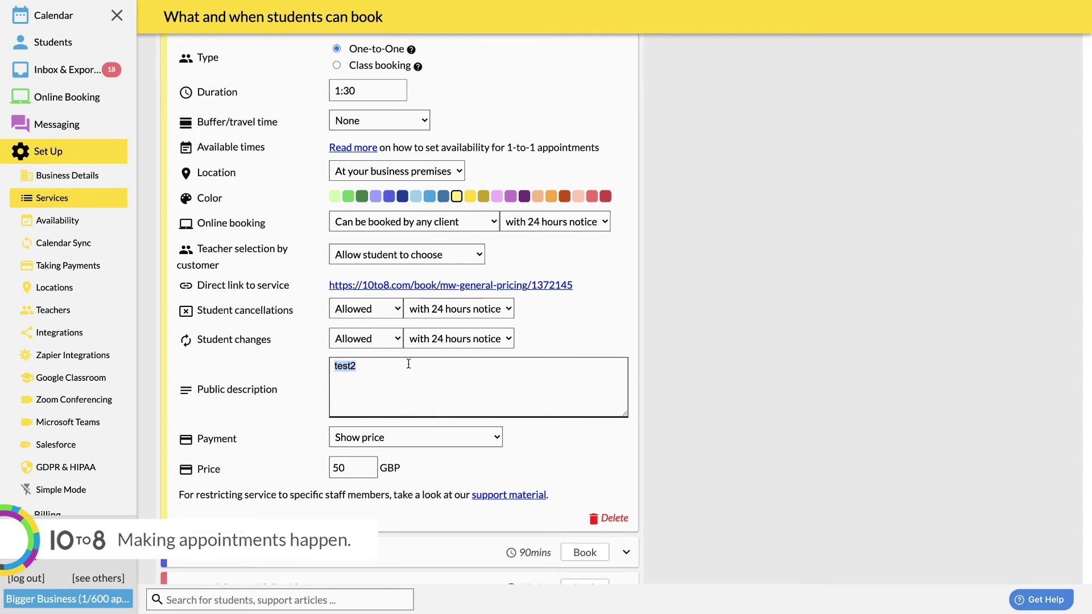
pyautogui.write('Maths class')
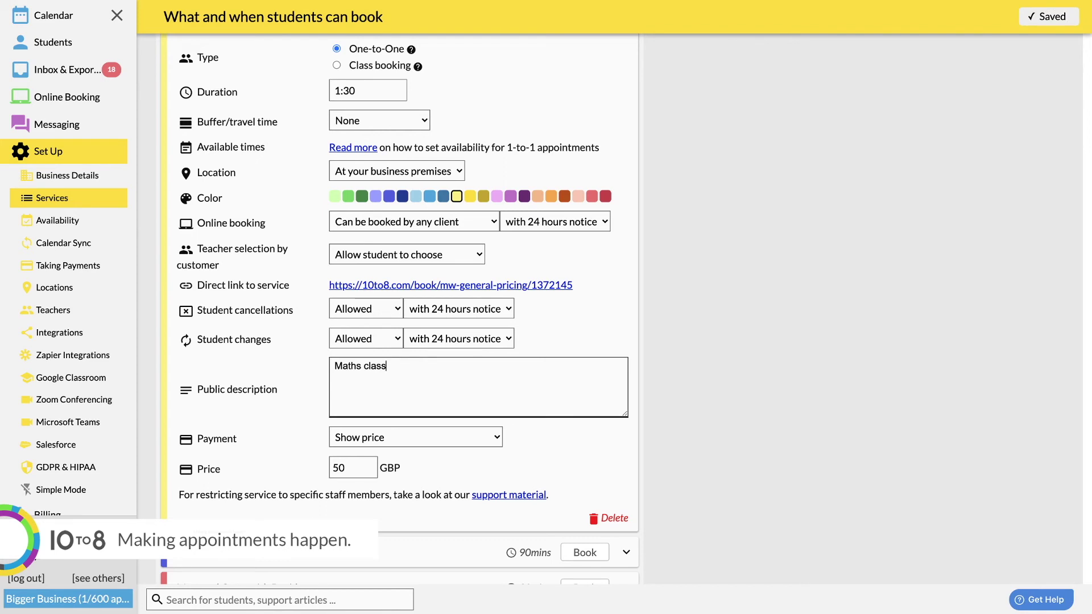
pyautogui.click(404, 438)
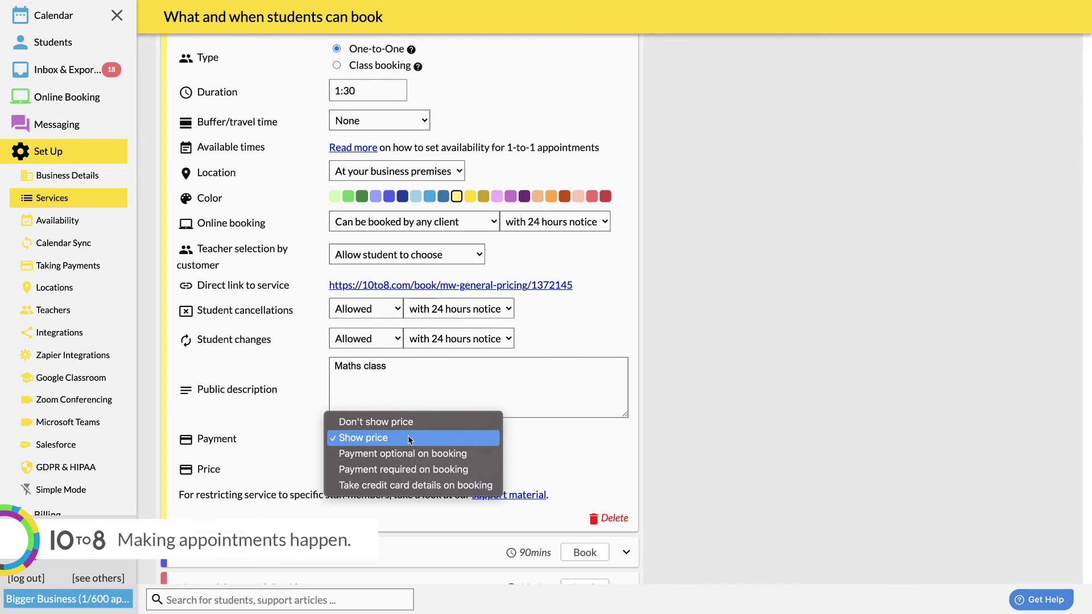
pyautogui.scroll(3, 534, 429)
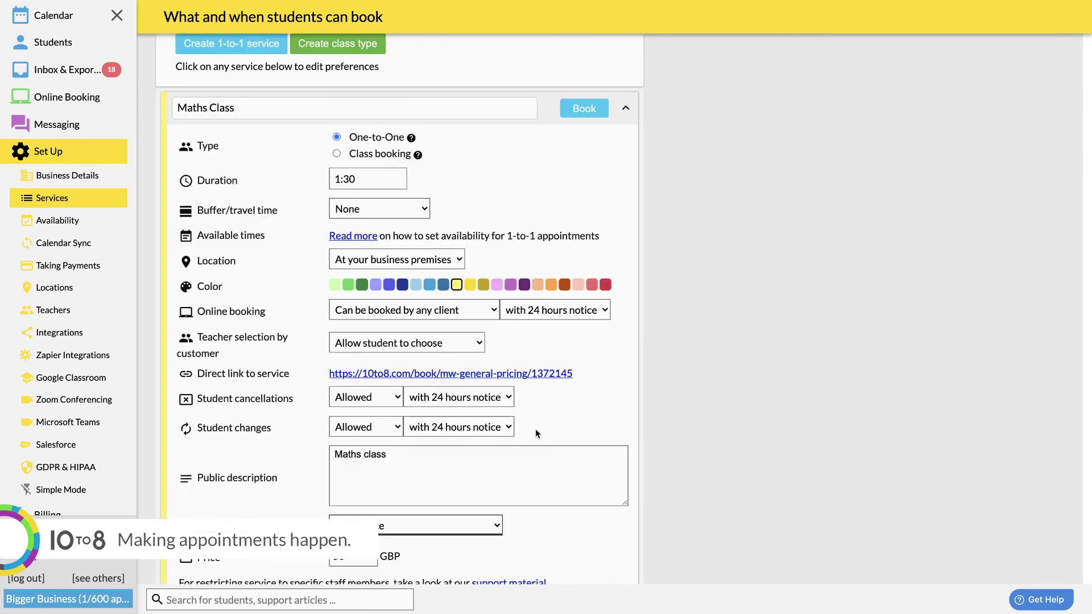
# Switch Maths Class to Class booking with 5 as the persons-at-most limit.
pyautogui.click(380, 157)
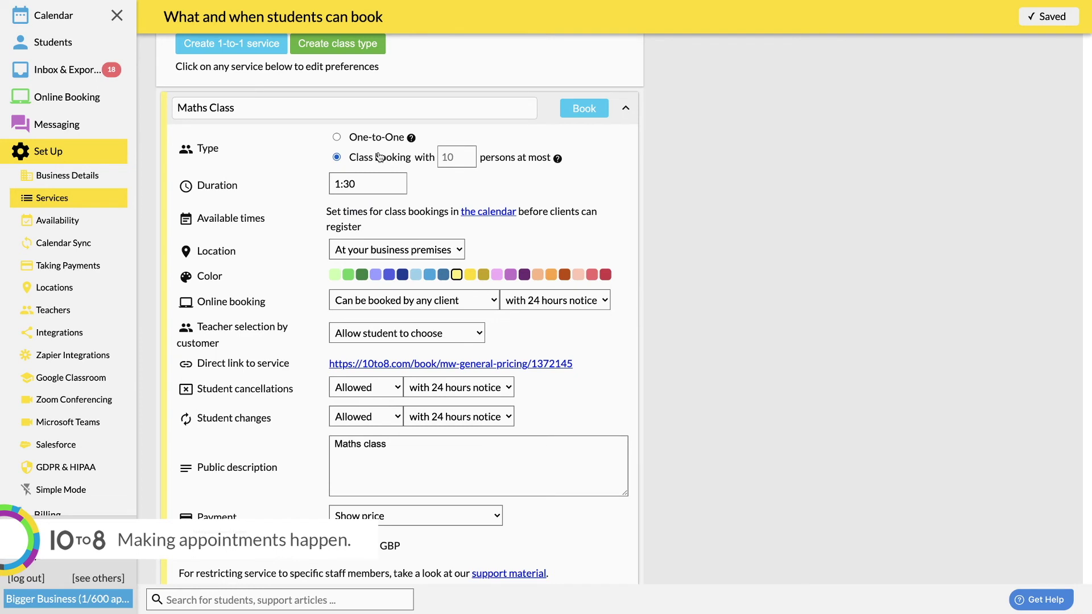
pyautogui.click(445, 158)
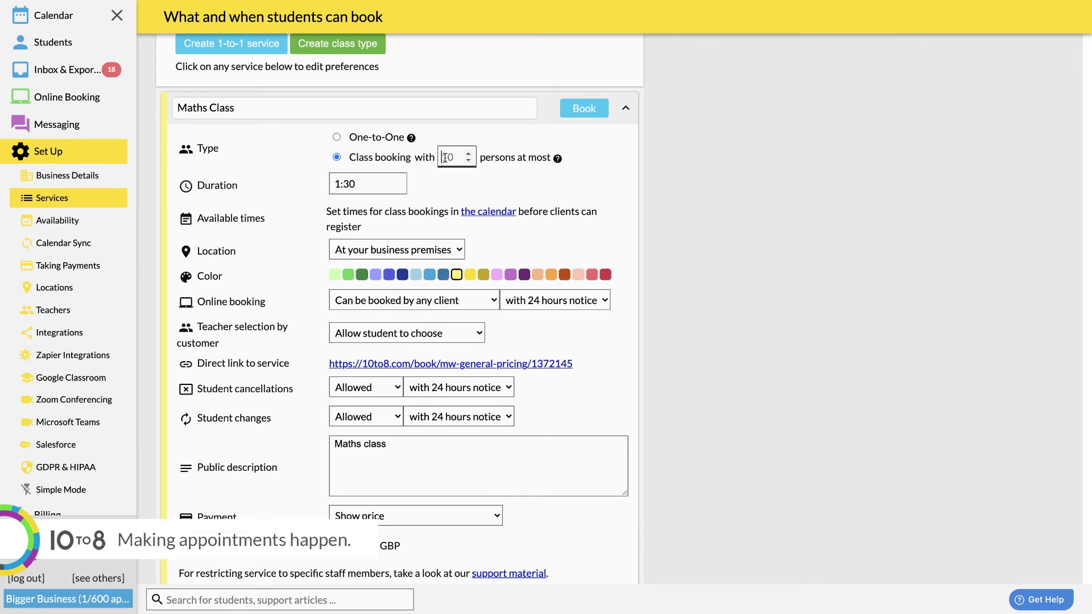
pyautogui.write('5')
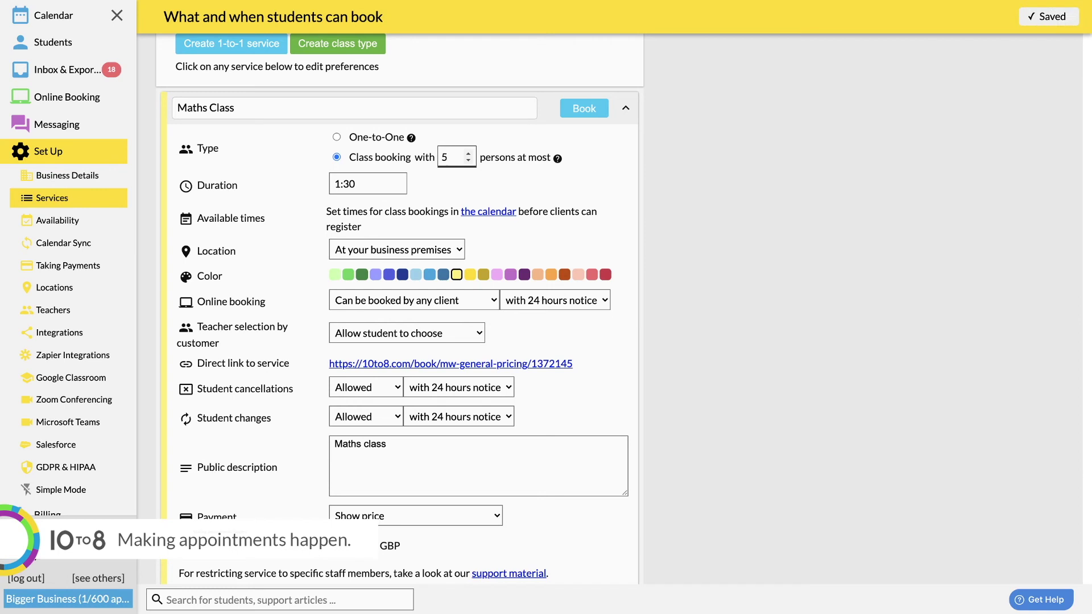